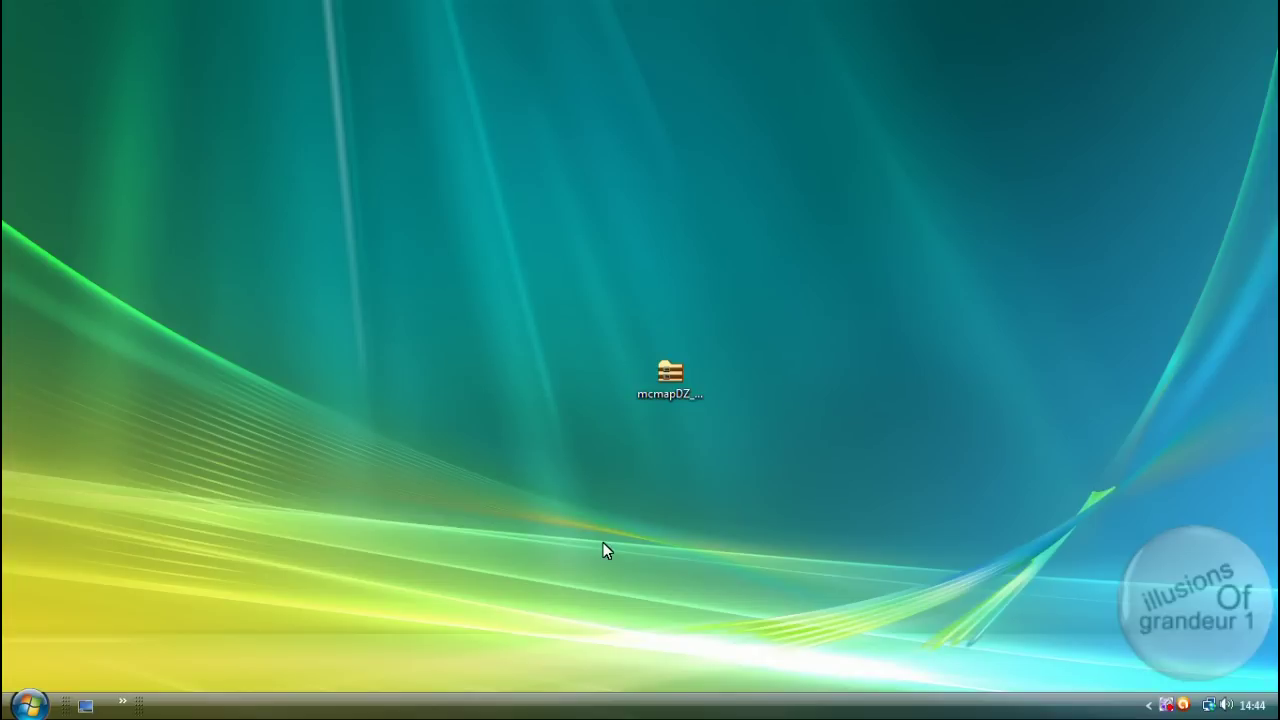
# - Extract the mcmapDZ_0.44-x86 zip archive on the desktop into its own mcmapDZ_0.44-x86 folder
pyautogui.click(589, 519)
pyautogui.rightClick(666, 378)
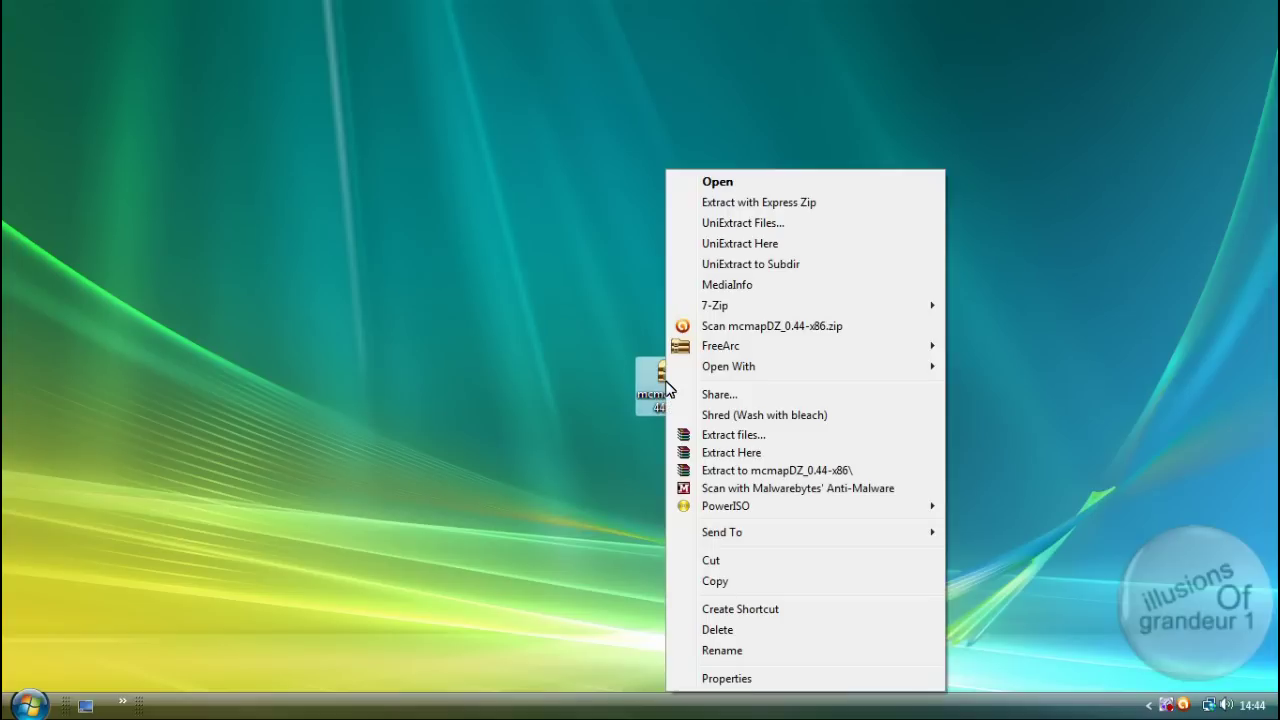
pyautogui.click(740, 470)
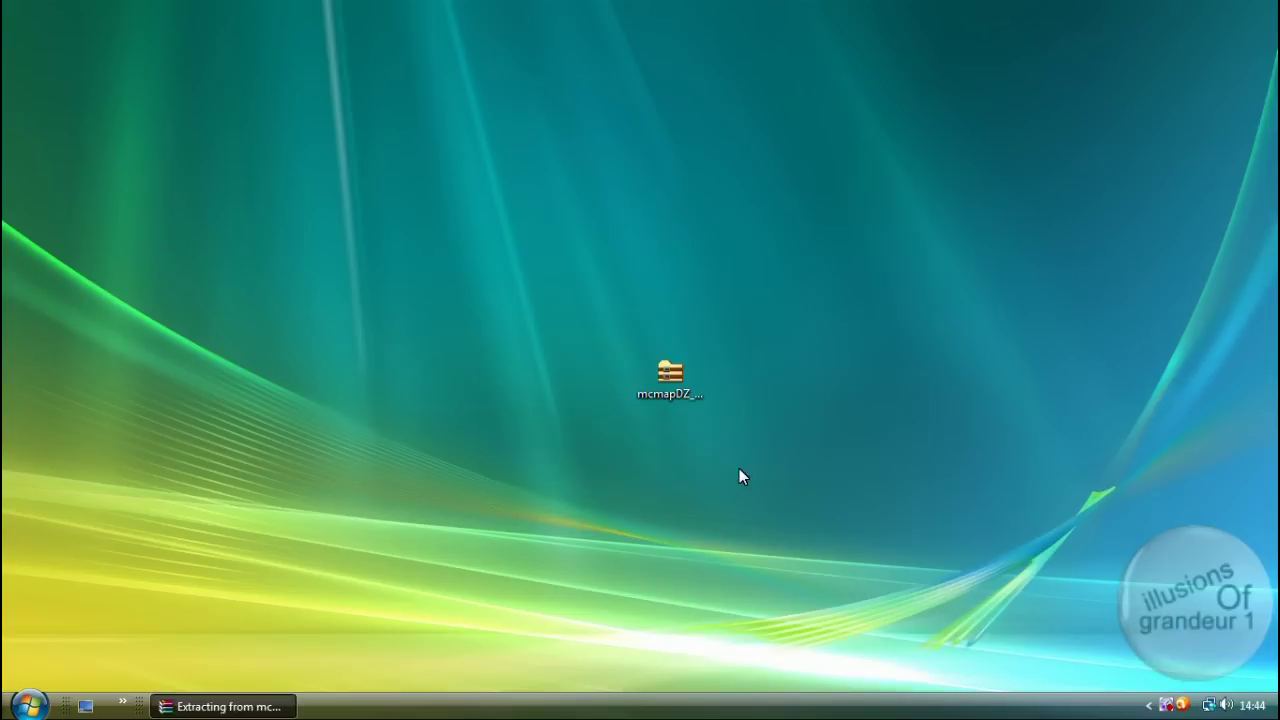
# - Open the extracted mcmapDZ_0.44-x86 folder and go into its mcmapDZ subfolder
pyautogui.moveTo(24, 20); pyautogui.dragTo(598, 303)
pyautogui.doubleClick(598, 300)
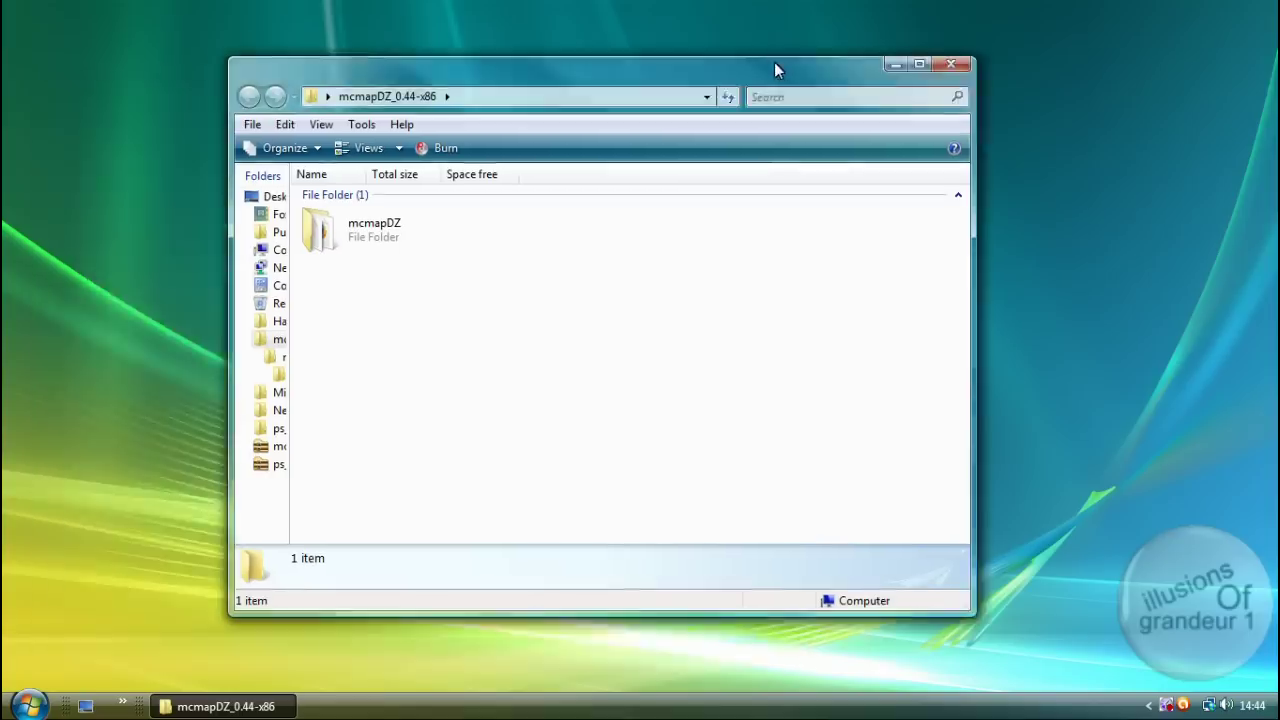
pyautogui.doubleClick(439, 228)
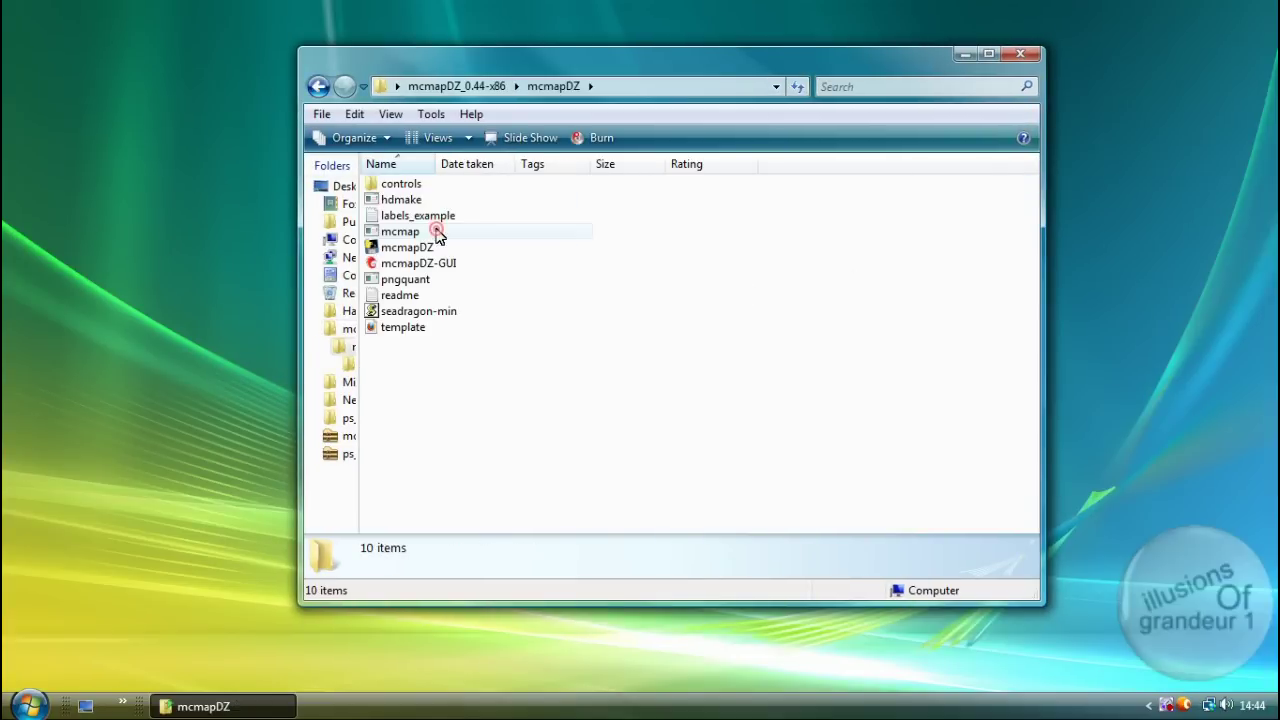
pyautogui.moveTo(600, 78); pyautogui.dragTo(674, 84)
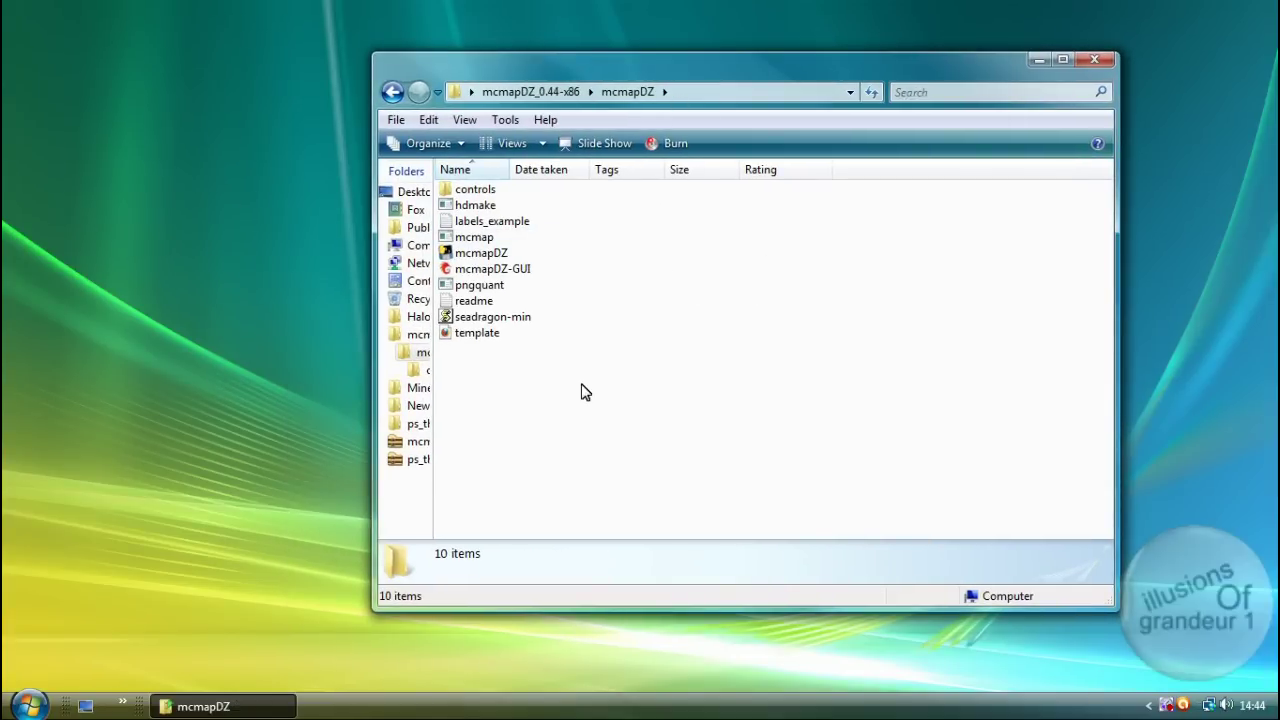
# - Launch the mcmapDZ-GUI application and place its window over the folder window
pyautogui.moveTo(494, 280)
pyautogui.doubleClick(494, 278)
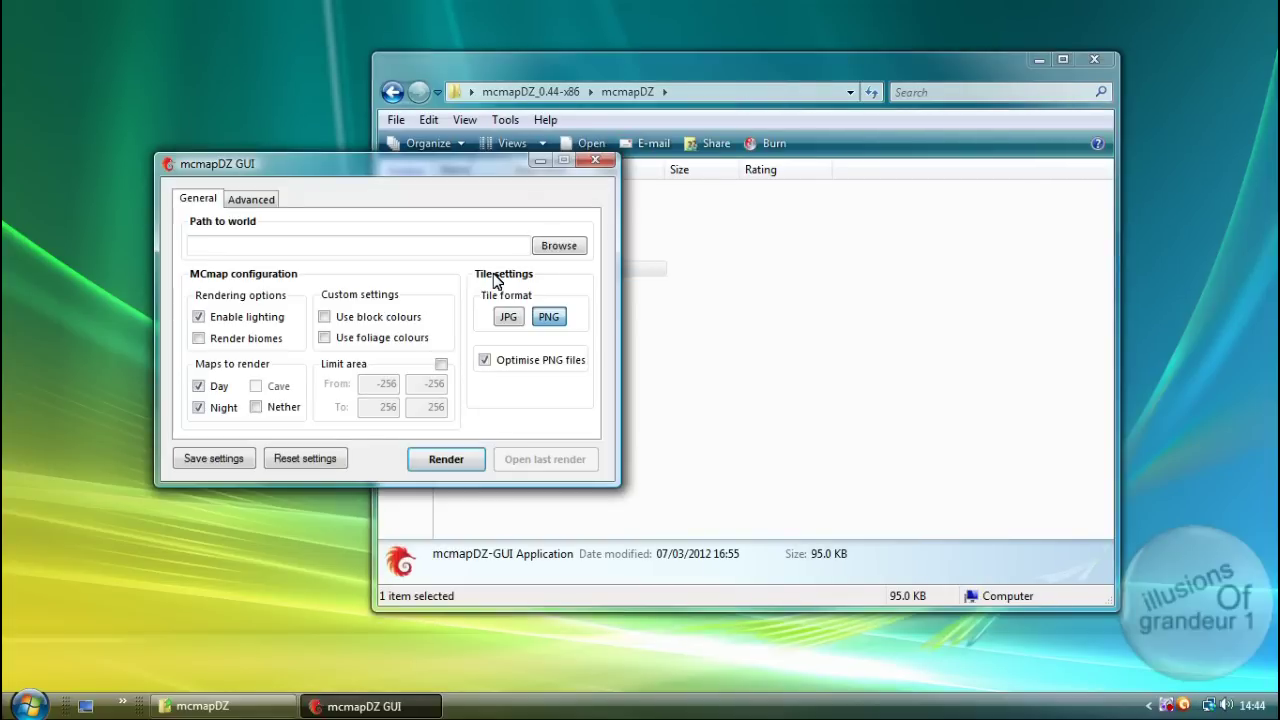
pyautogui.moveTo(486, 163); pyautogui.dragTo(691, 136)
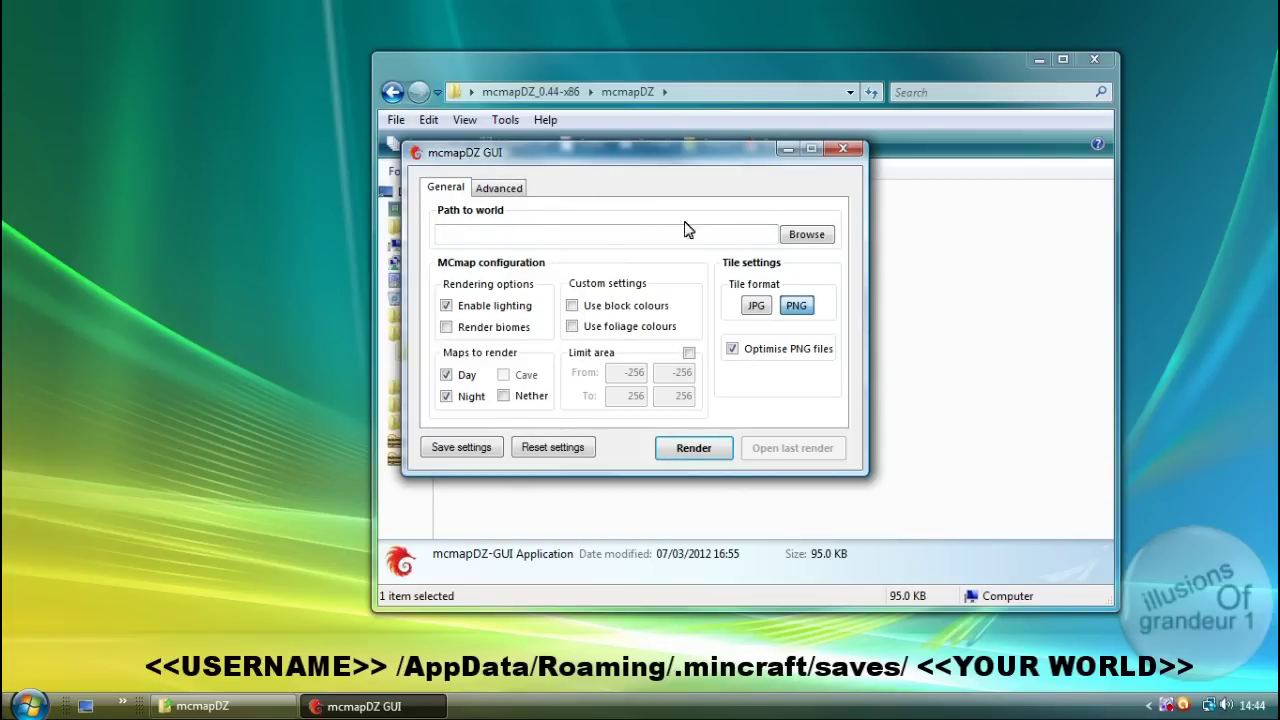
# - Set the path to world by choosing the level file in the .minecraft saves folder New World
pyautogui.click(805, 235)
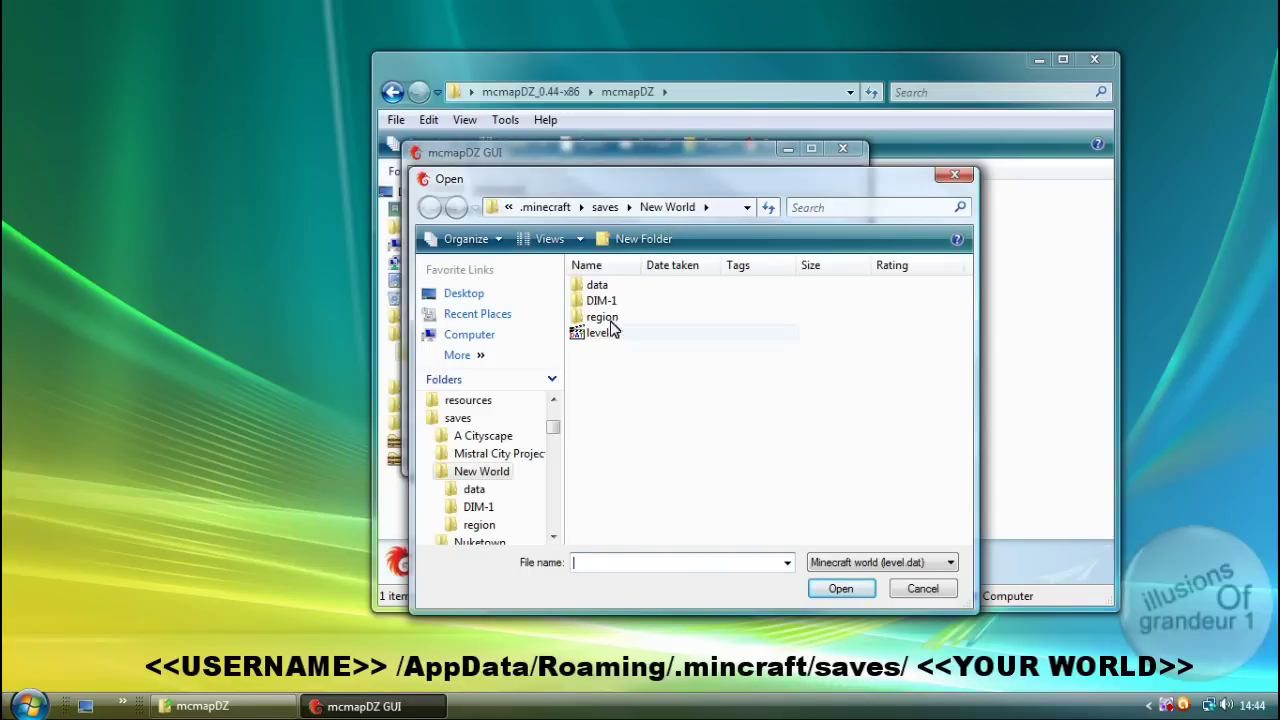
pyautogui.click(596, 334)
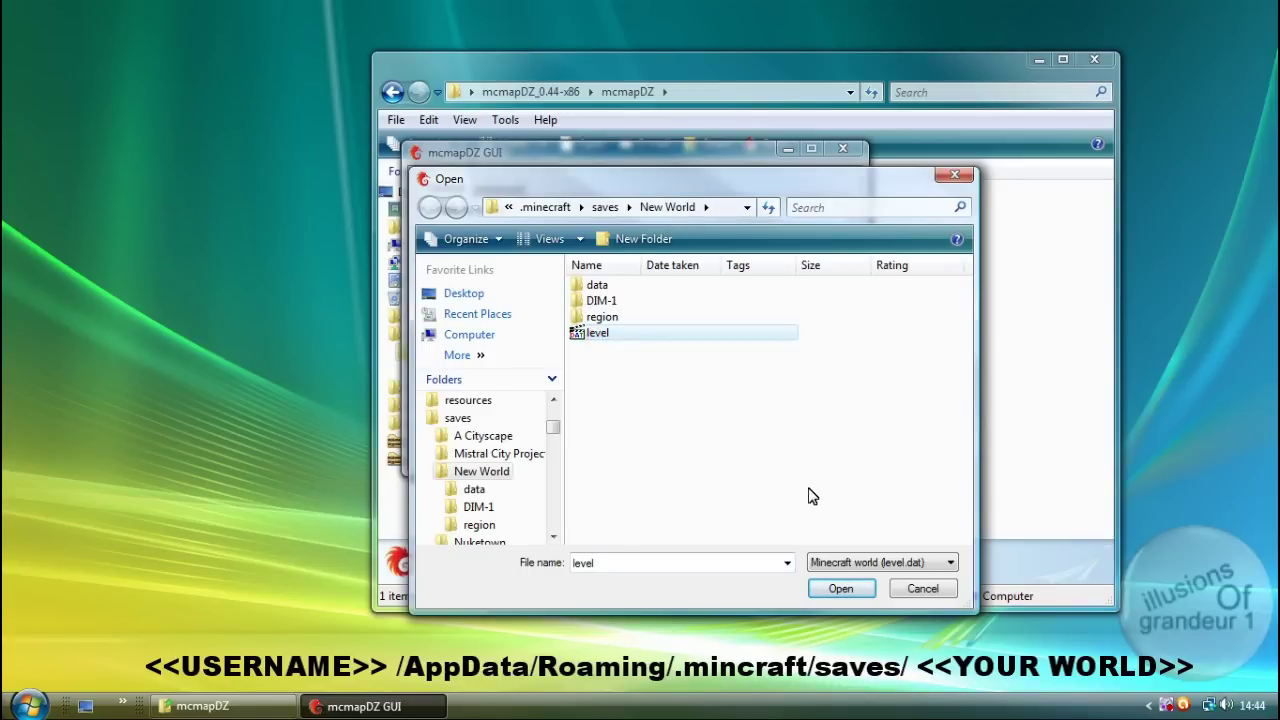
pyautogui.click(828, 585)
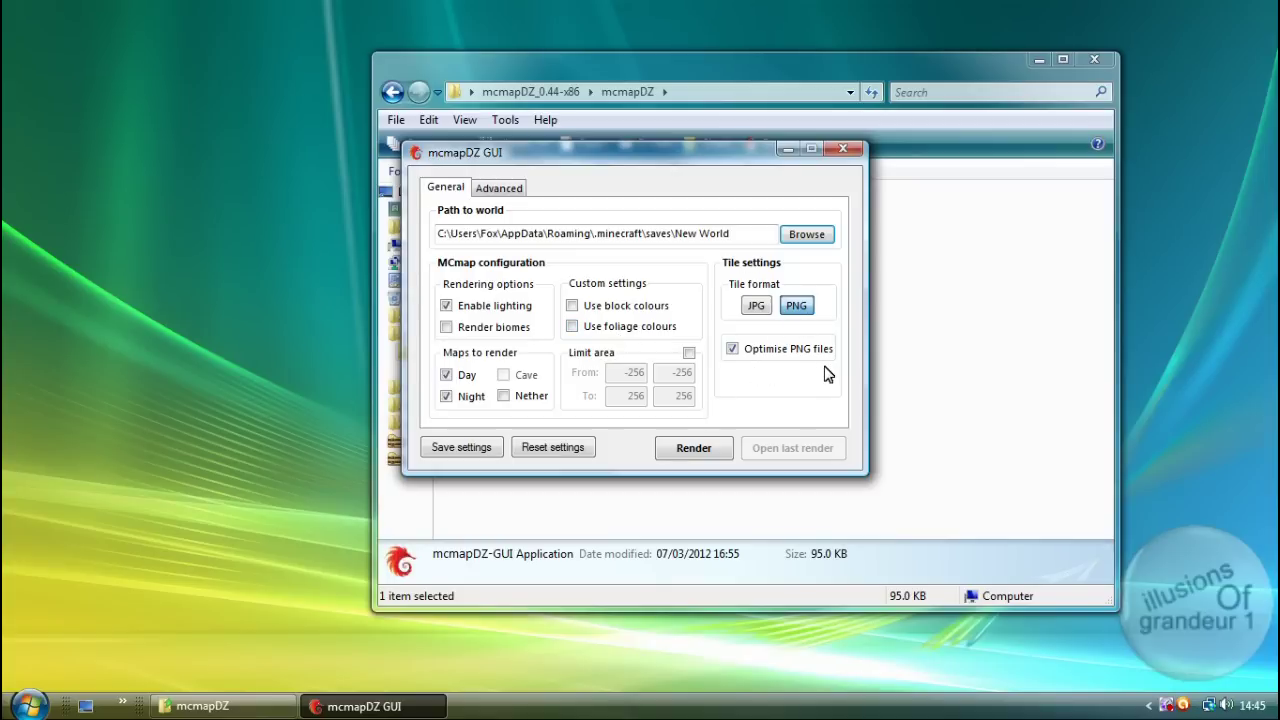
# - Check the advanced rendering options, return to the general ones and save the settings
pyautogui.click(509, 188)
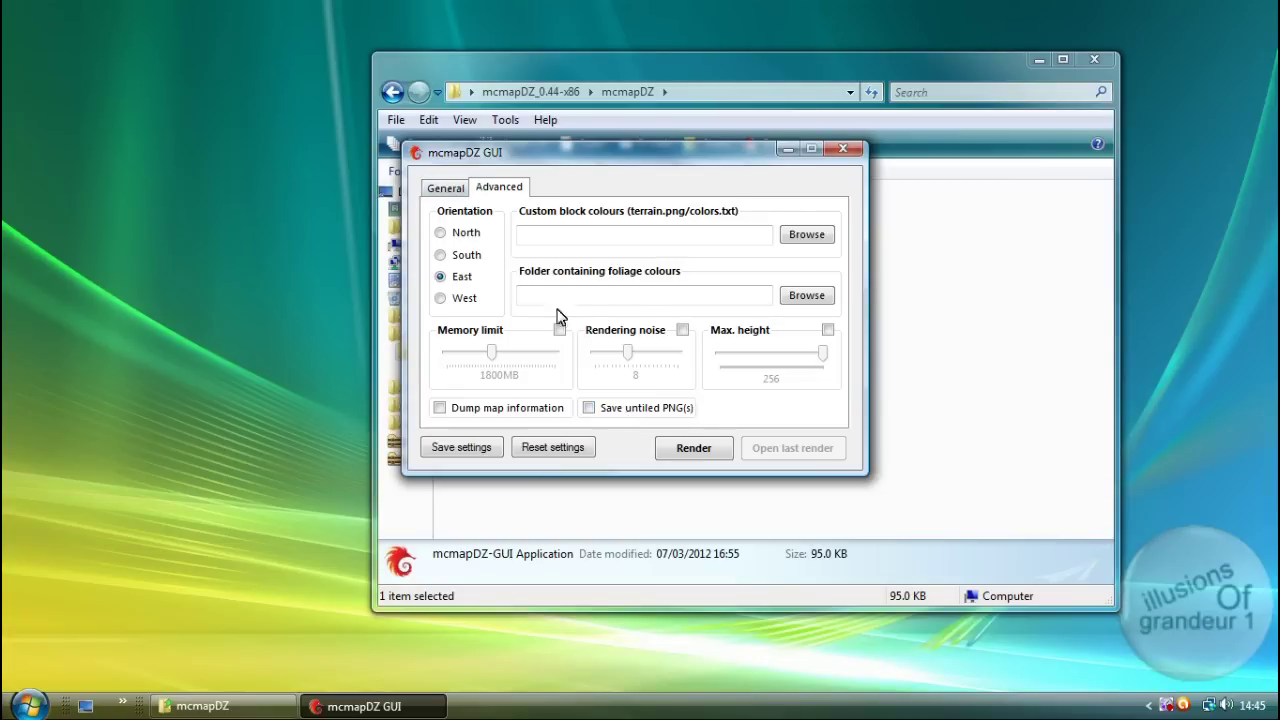
pyautogui.click(440, 189)
pyautogui.click(485, 451)
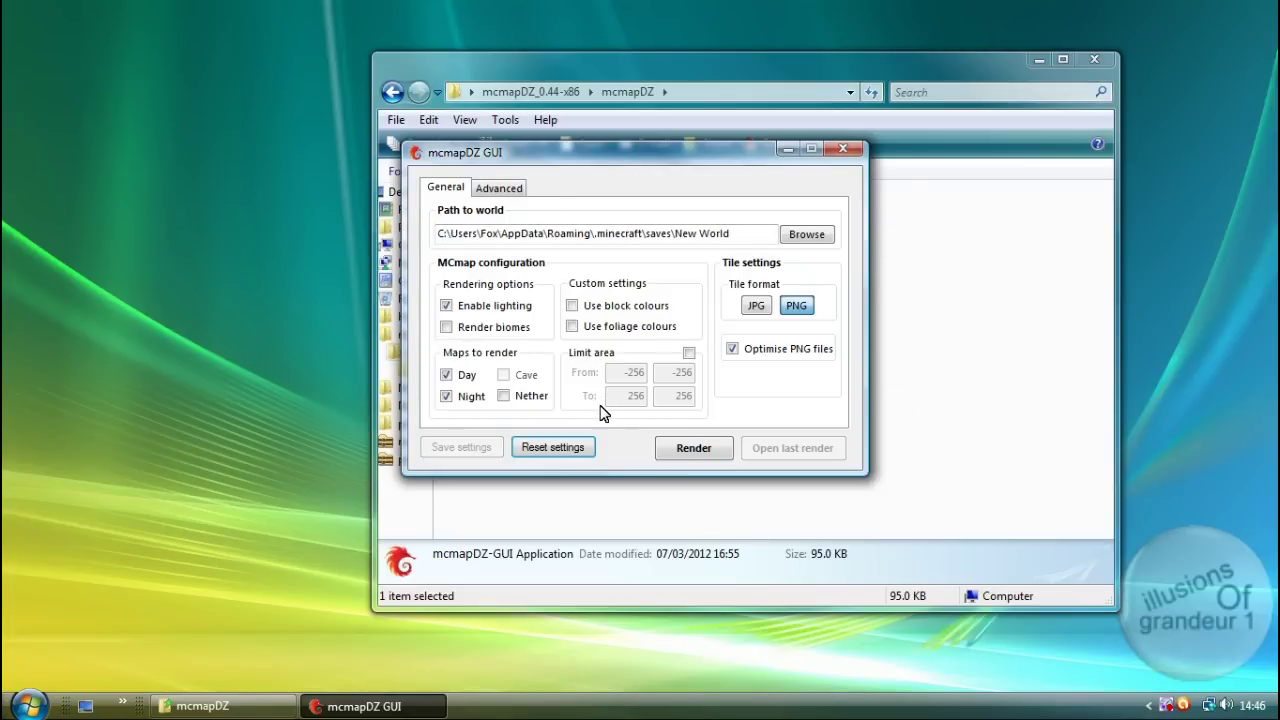
# - Render the day and night maps of New World, dismiss the finished console and close the mcmapDZ GUI
pyautogui.click(698, 457)
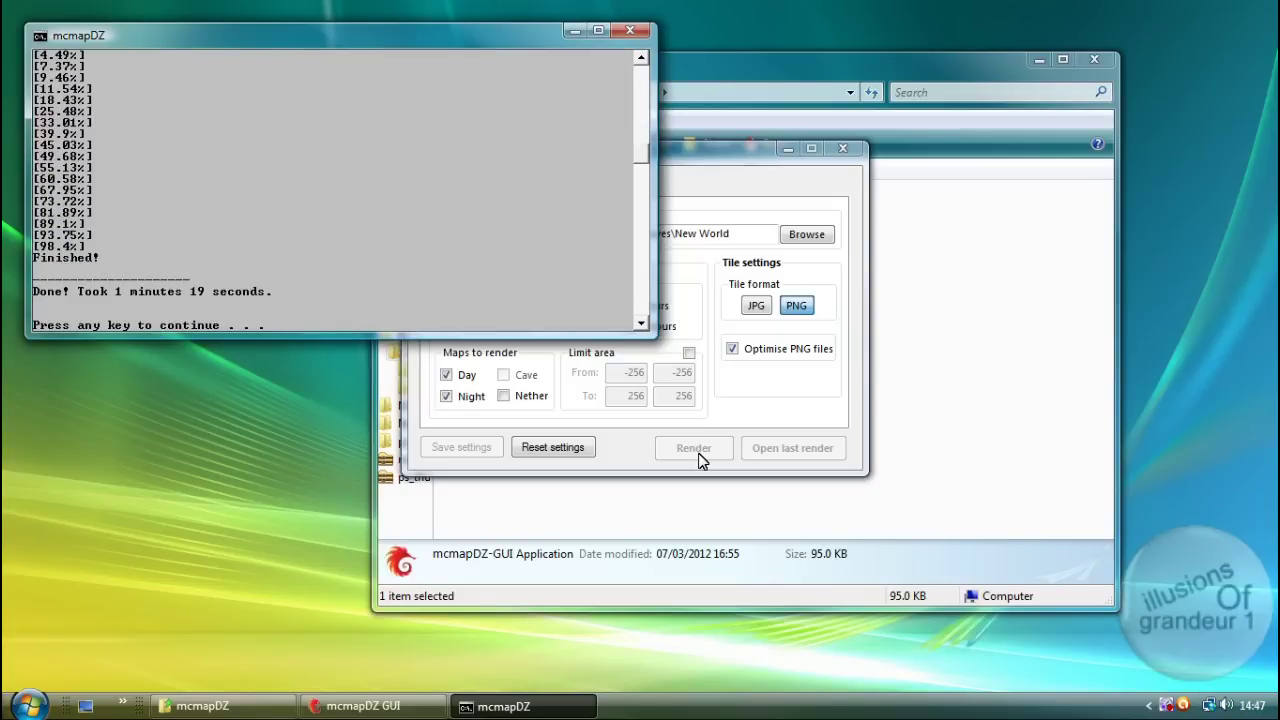
pyautogui.press('Return')
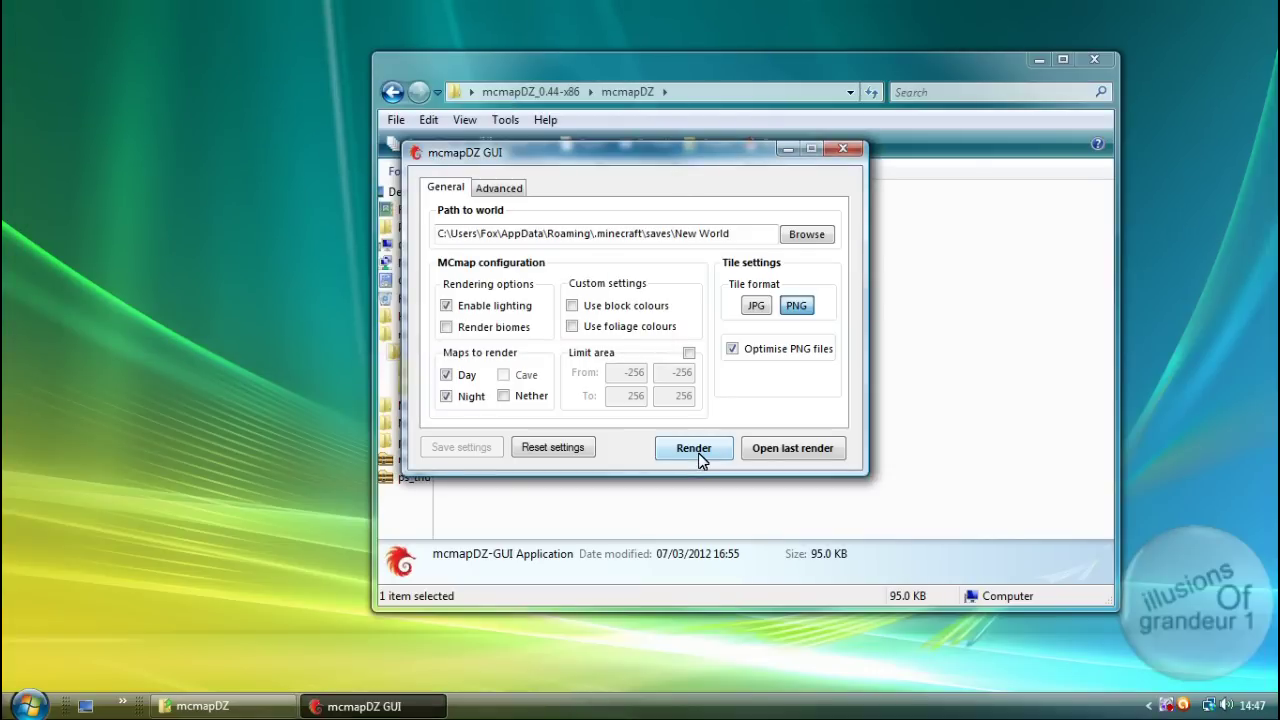
pyautogui.click(841, 148)
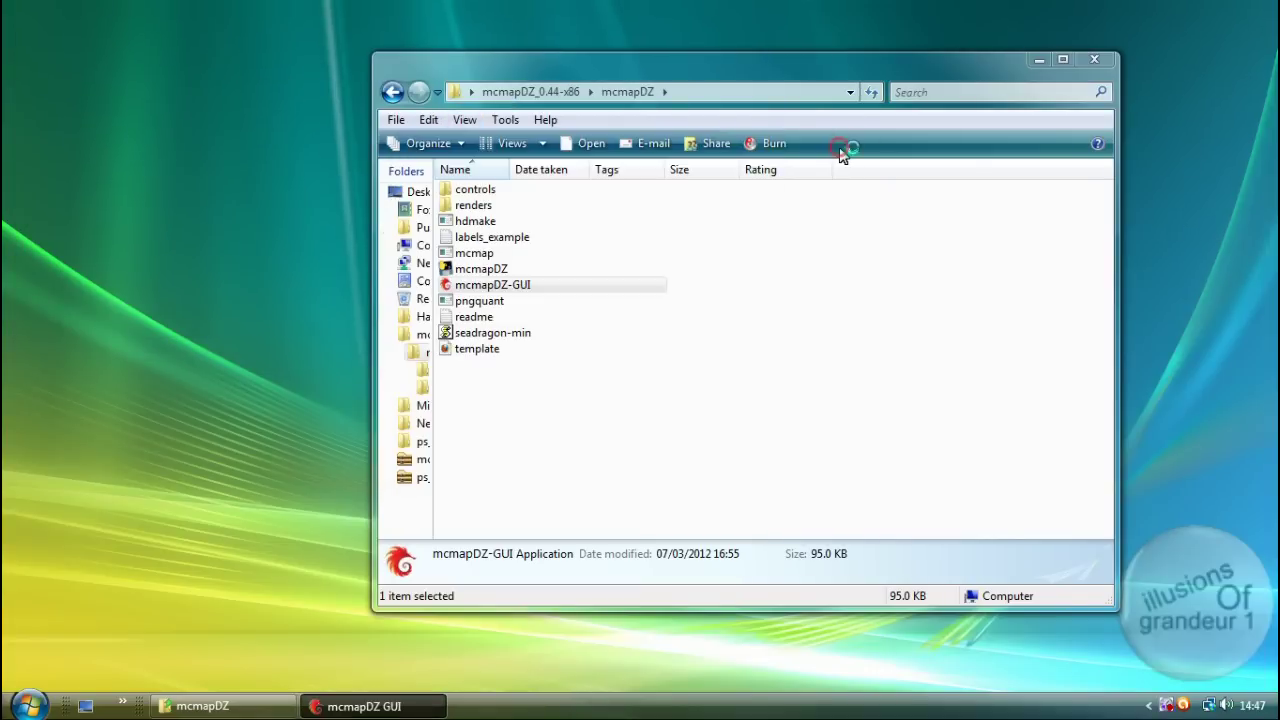
# - Open the index page from the renders\New World folder in Firefox and show it in full screen
pyautogui.doubleClick(477, 207)
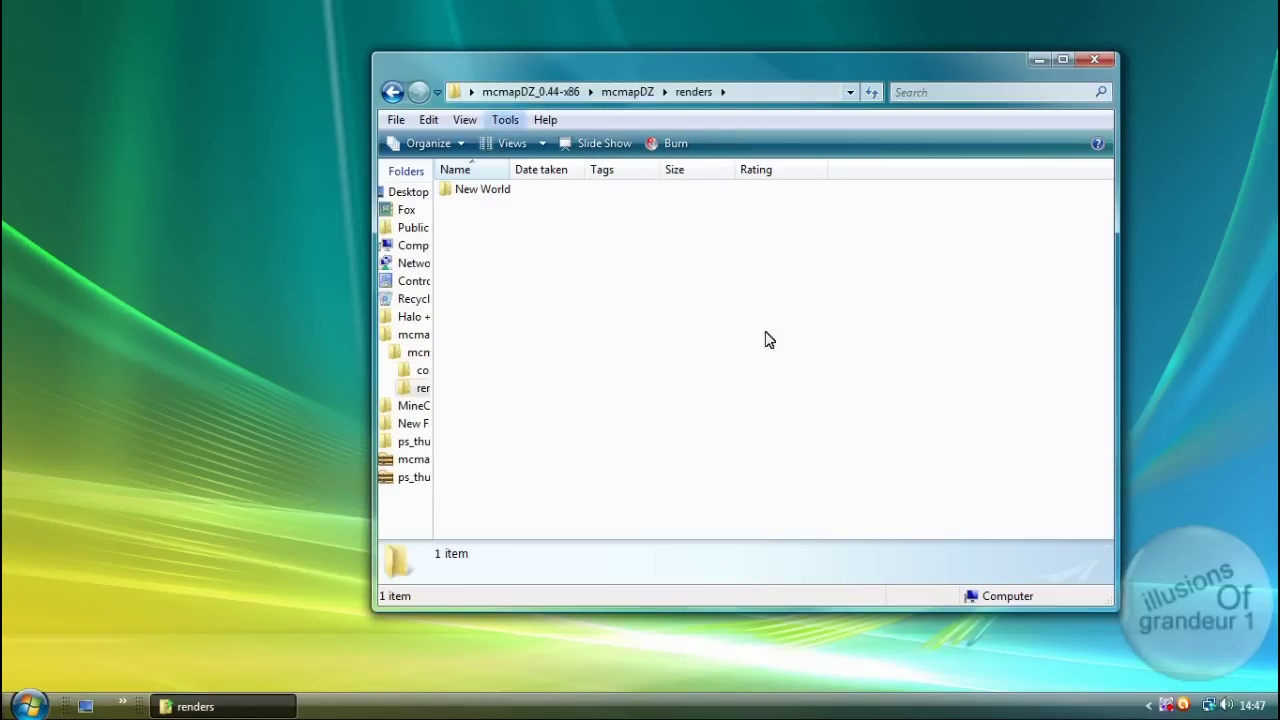
pyautogui.doubleClick(472, 191)
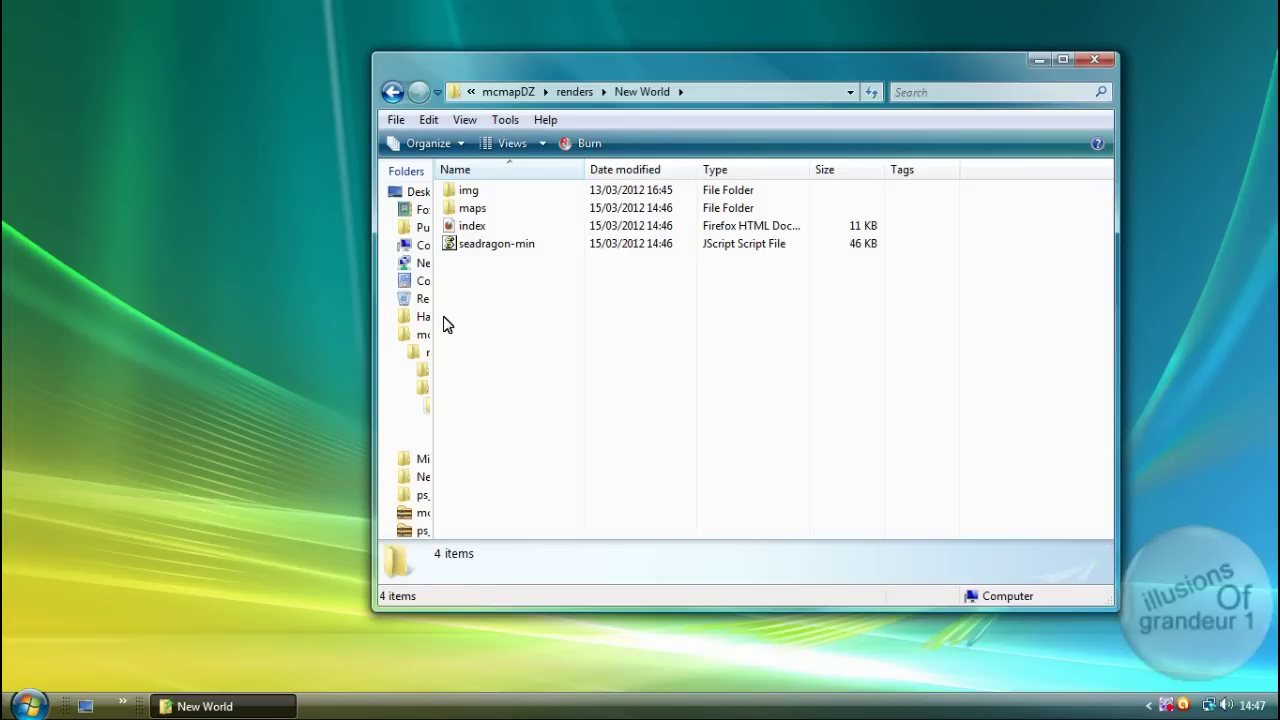
pyautogui.doubleClick(468, 232)
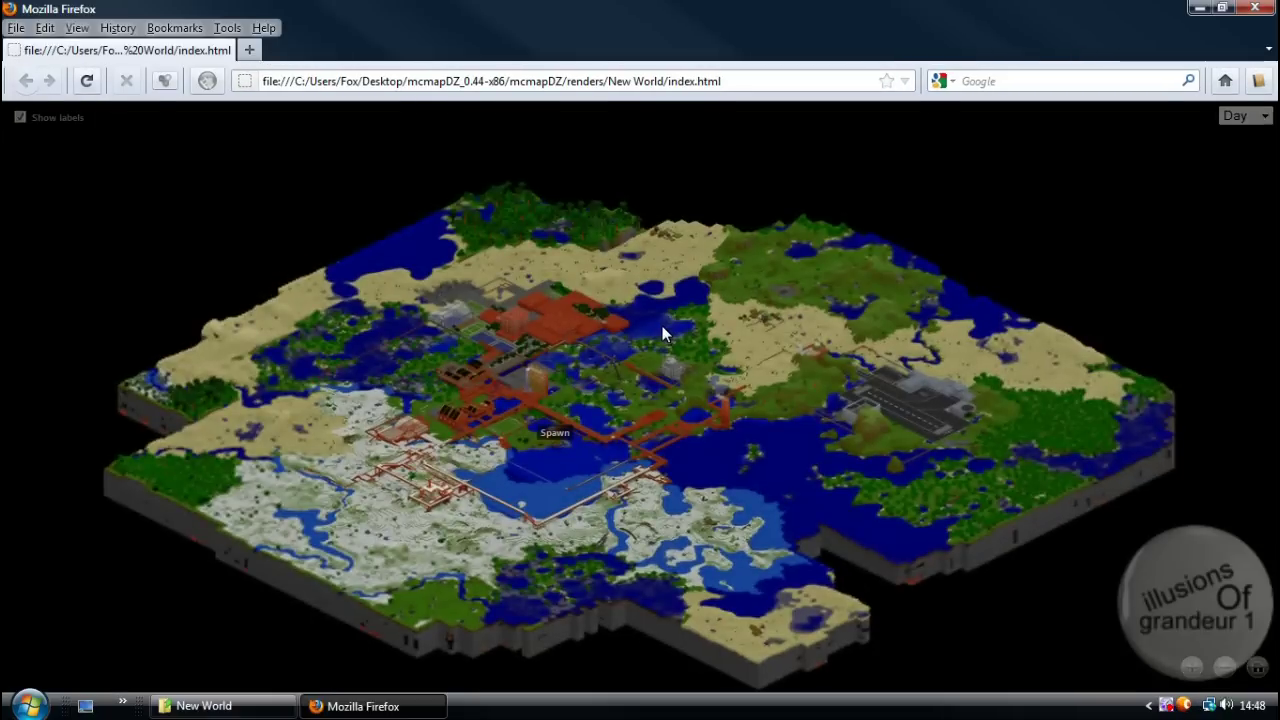
pyautogui.press('F11')
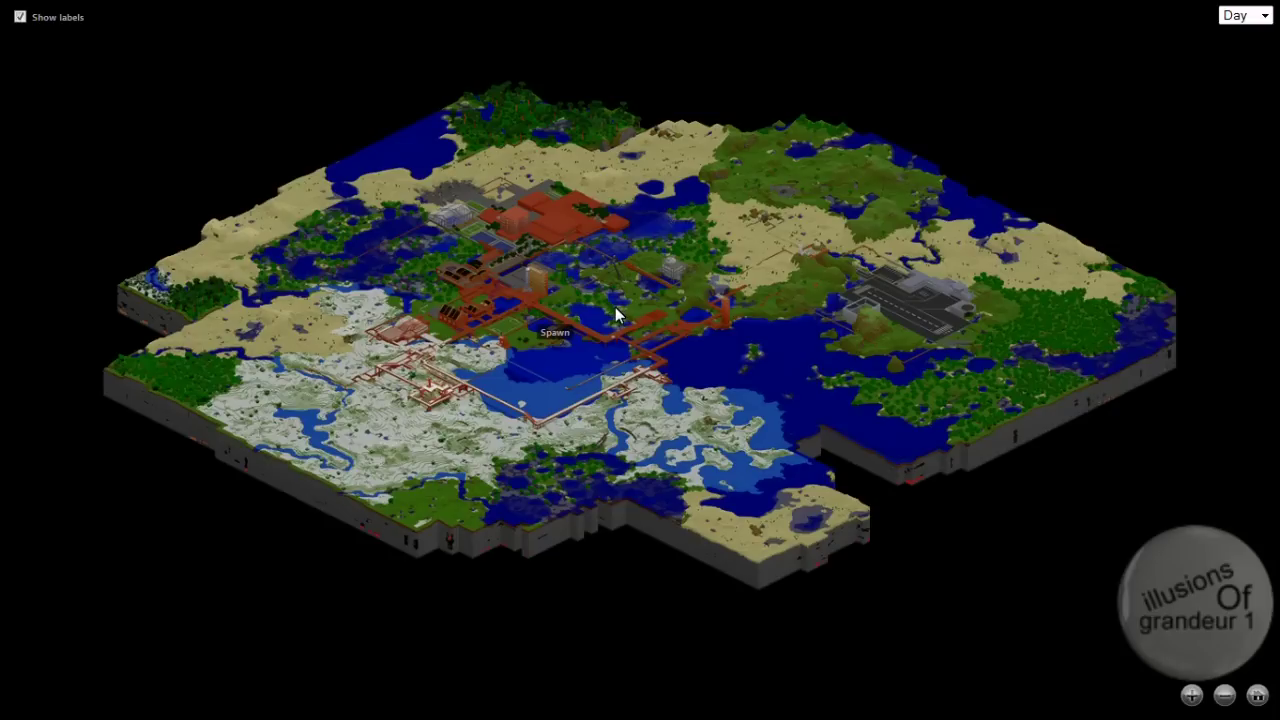
# - Examine the rendered map around the spawn point up close, first in Day and again with the map set to Night
pyautogui.scroll(3, 615, 307)
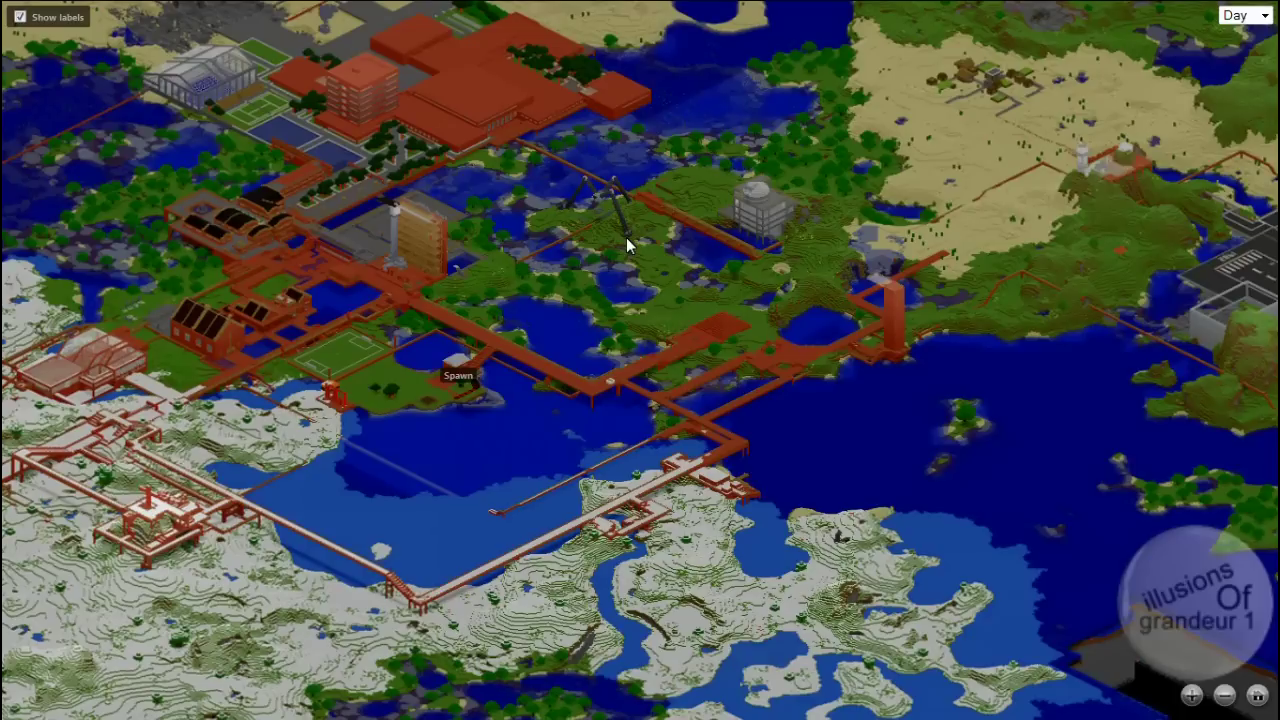
pyautogui.press('Up')
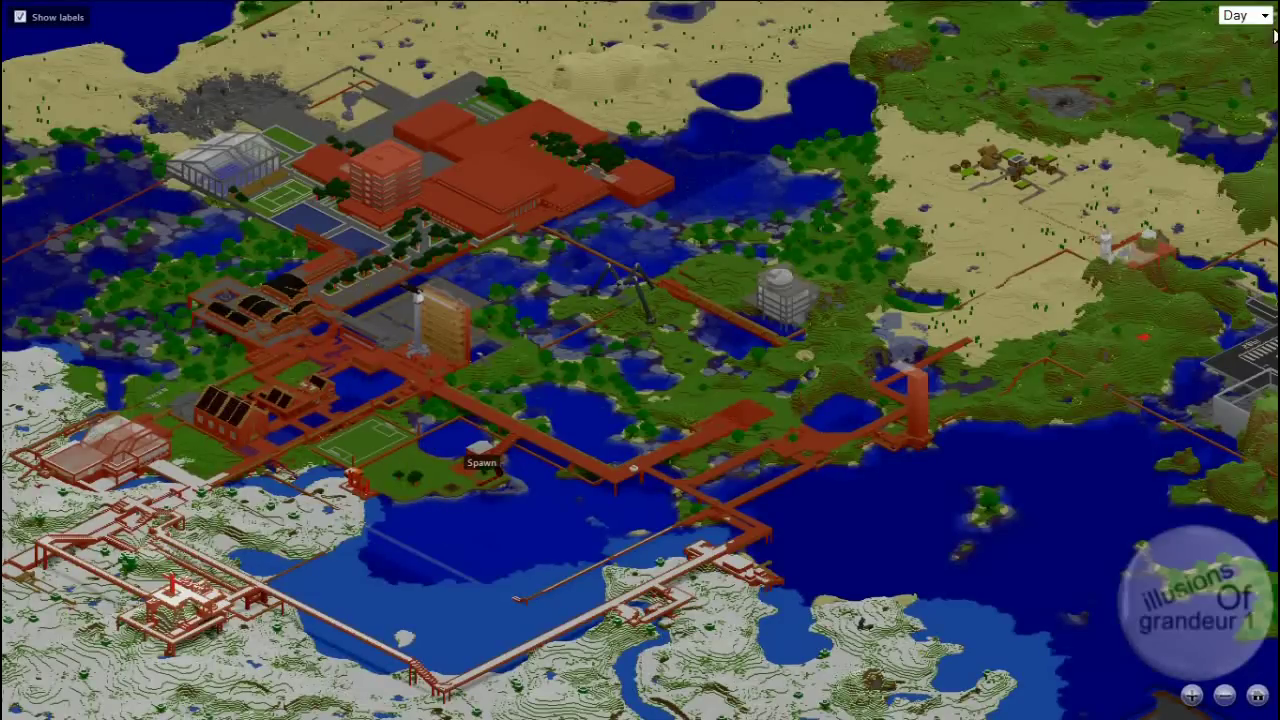
pyautogui.click(1262, 15)
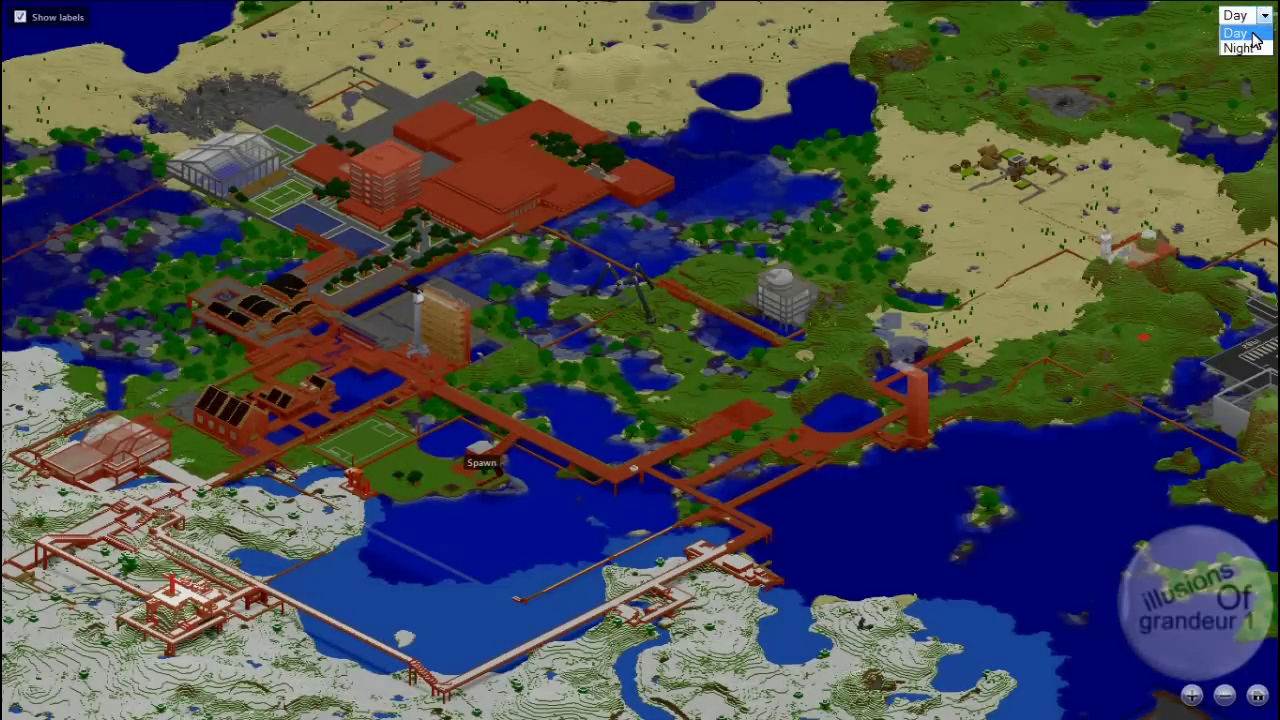
pyautogui.click(1255, 36)
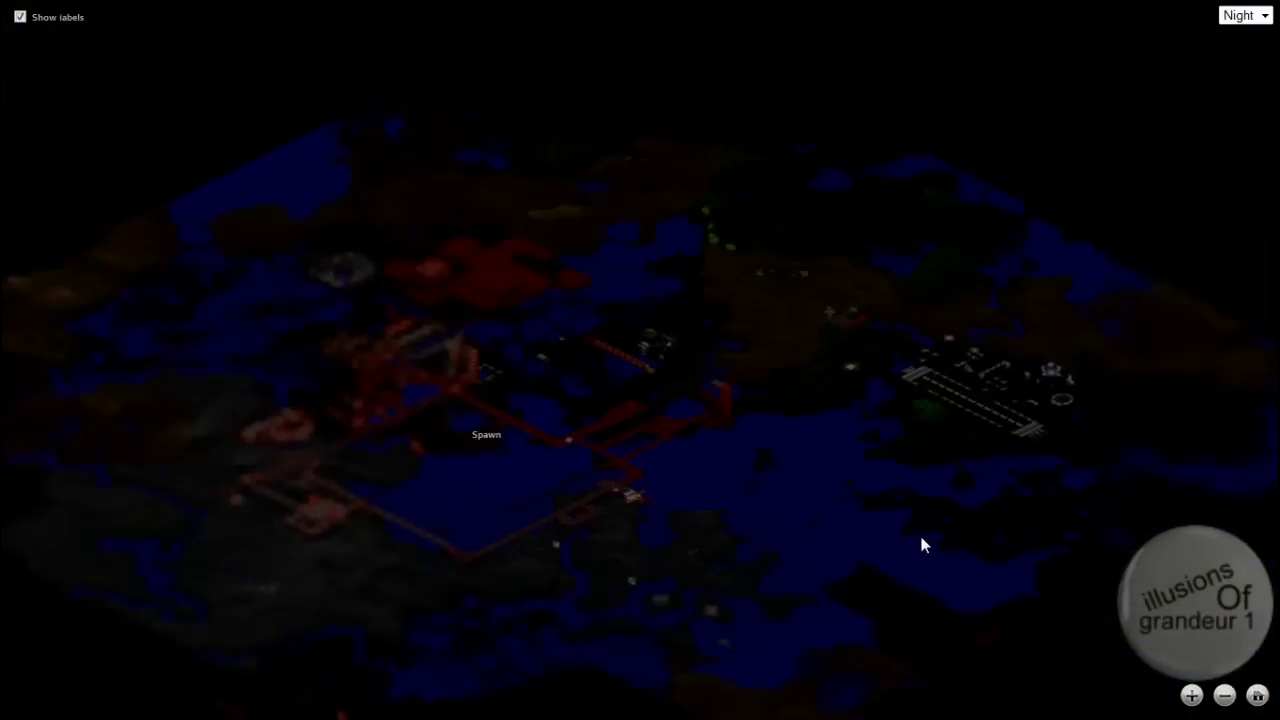
pyautogui.scroll(1, 660, 417)
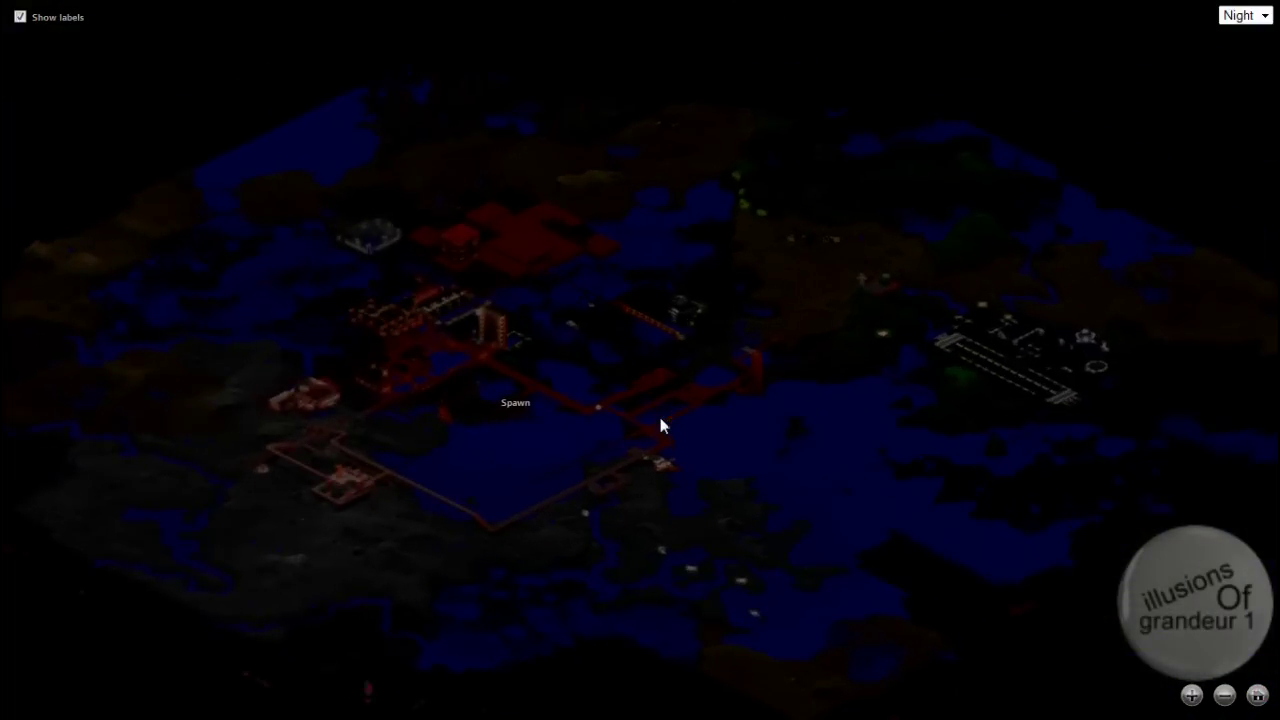
pyautogui.scroll(1, 660, 418)
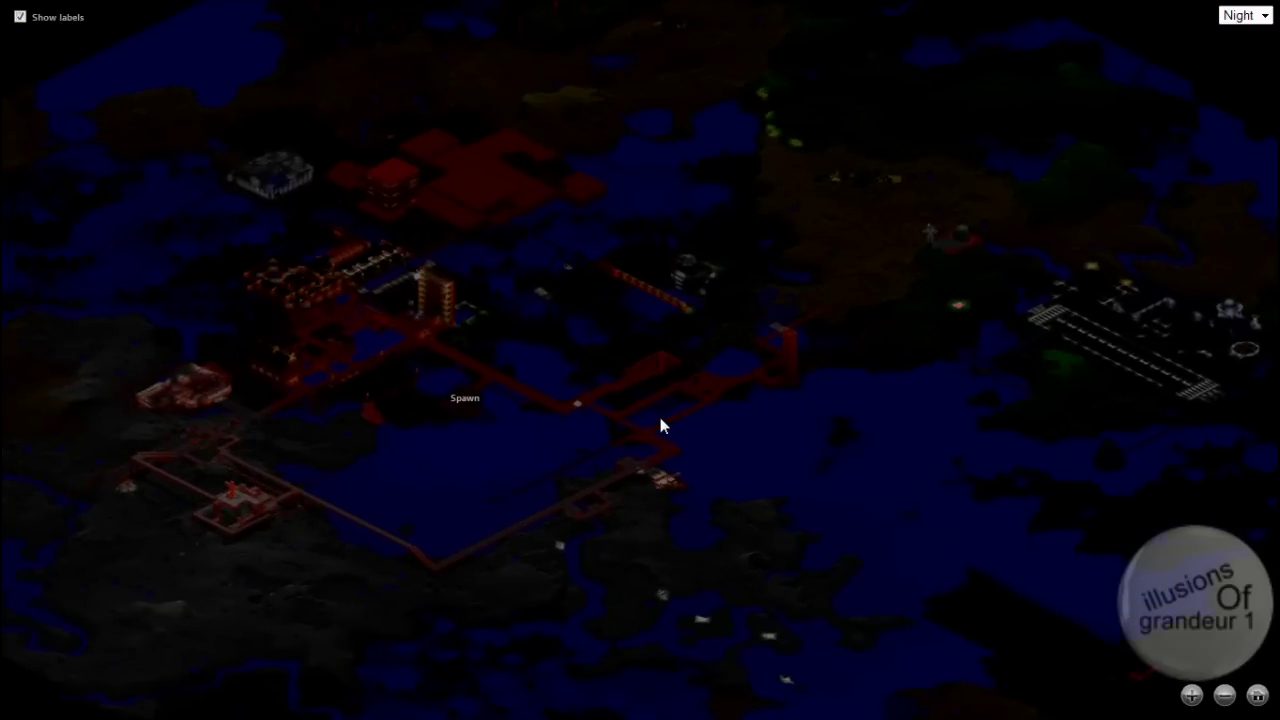
pyautogui.scroll(1, 545, 300)
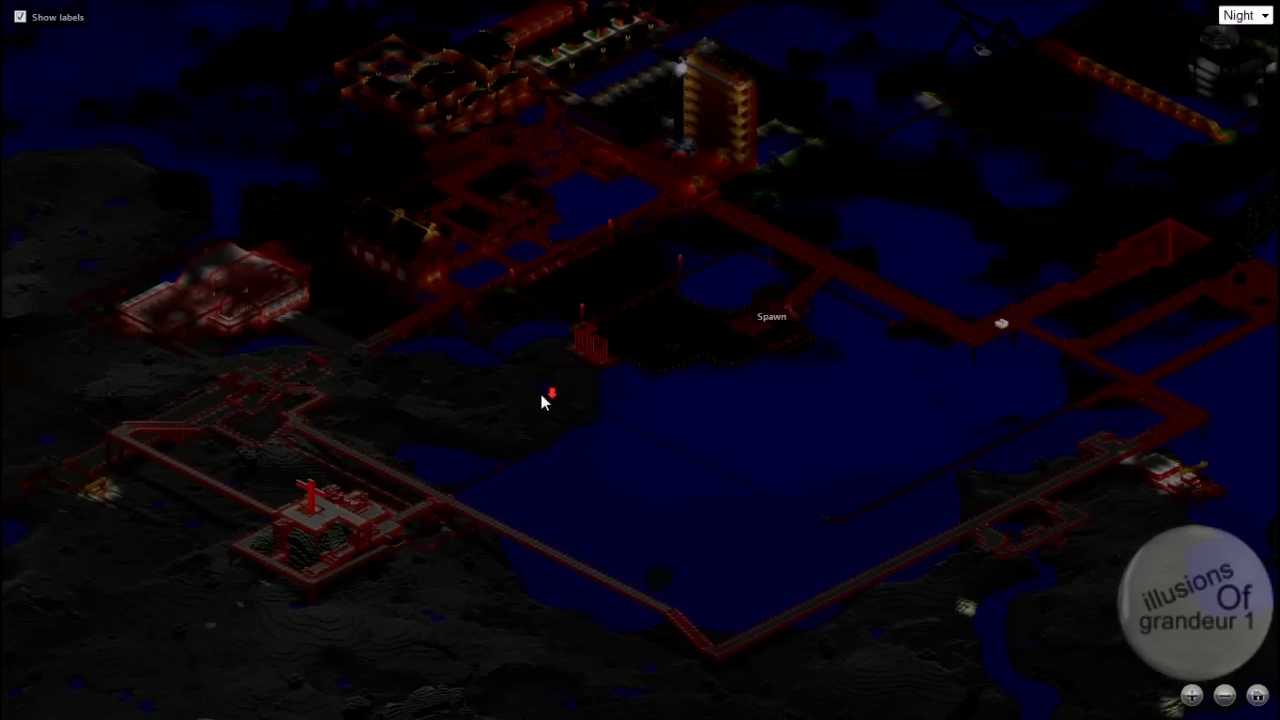
pyautogui.scroll(-1, 540, 392)
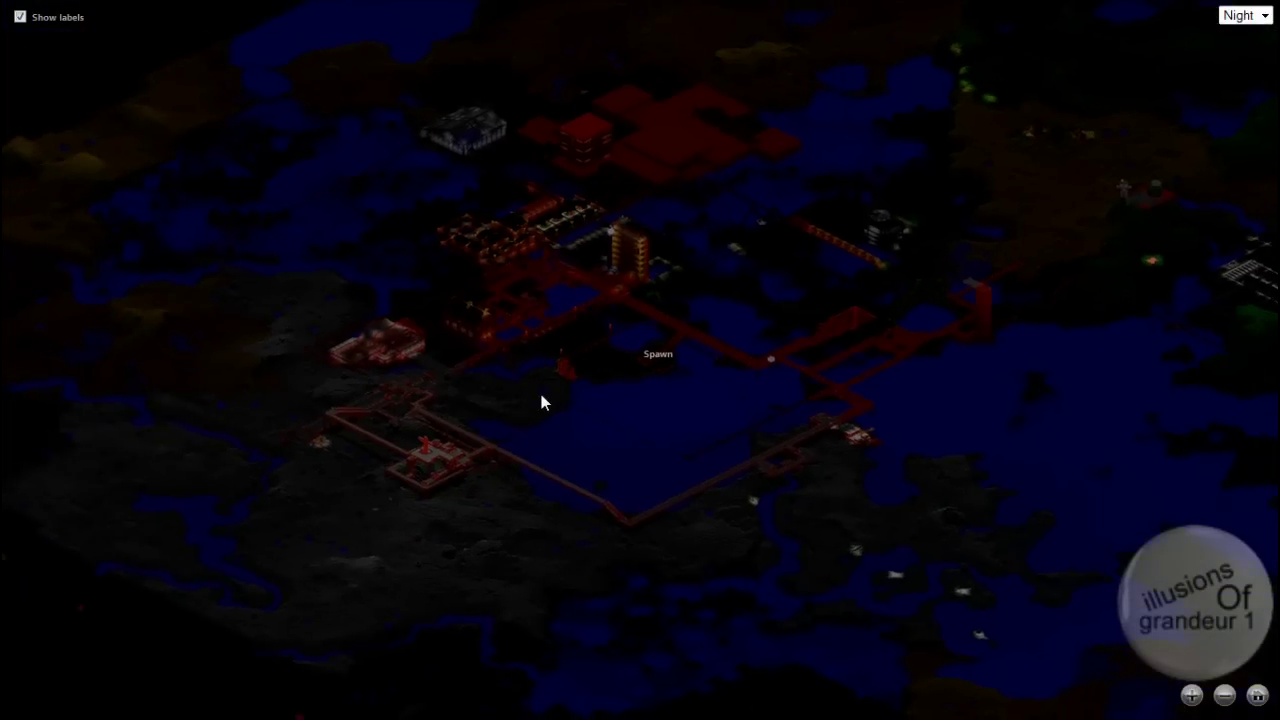
# - Switch the map back to the Day render and view the area around the spawn point
pyautogui.click(1245, 15)
pyautogui.click(1246, 33)
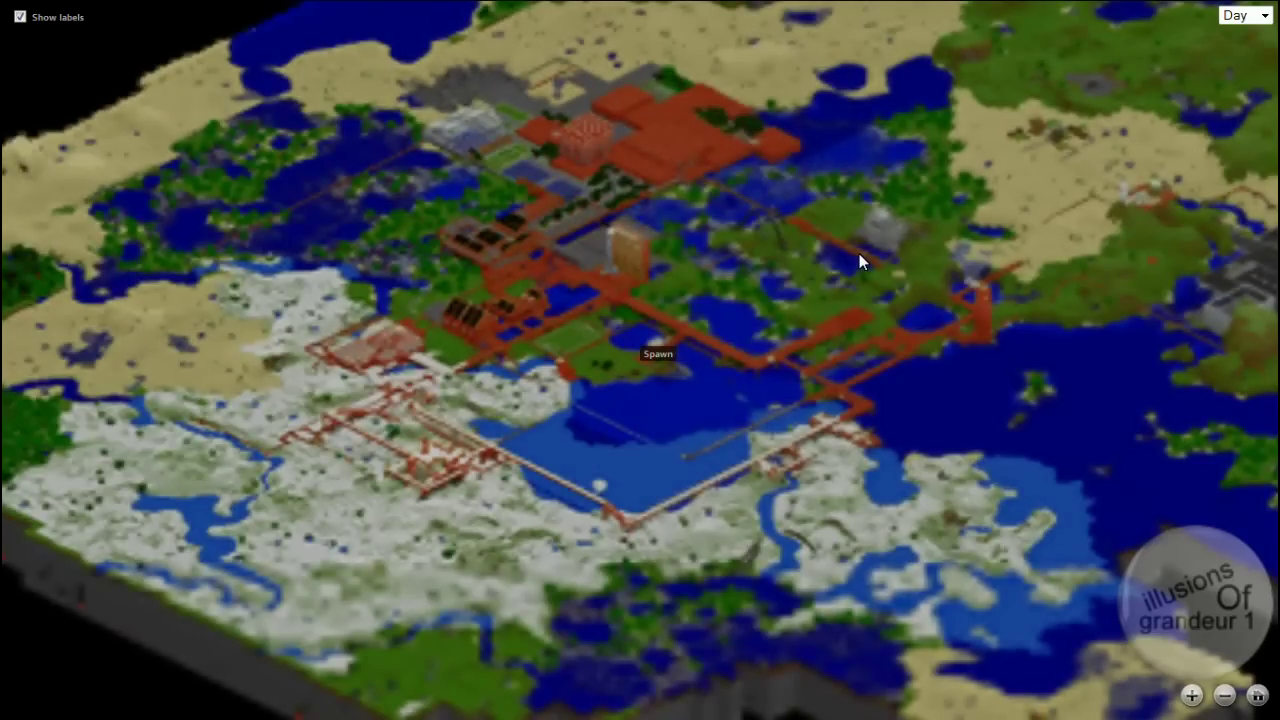
pyautogui.moveTo(815, 309); pyautogui.dragTo(767, 345)
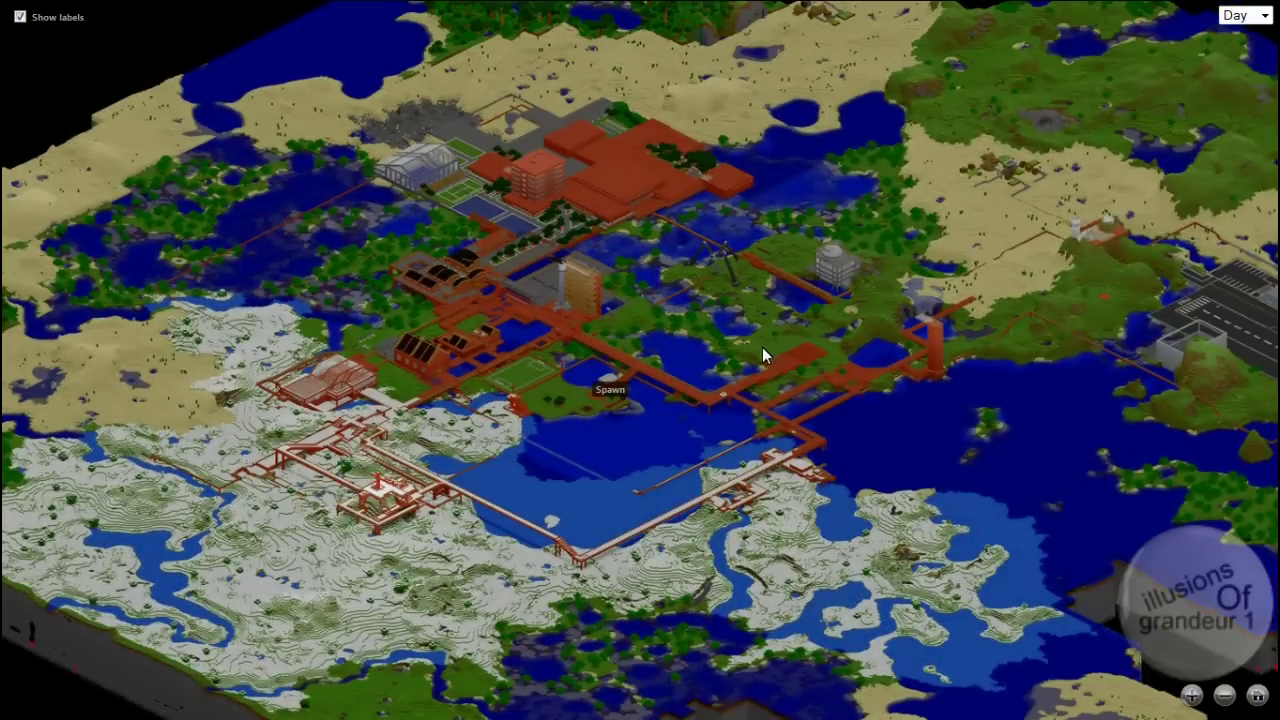